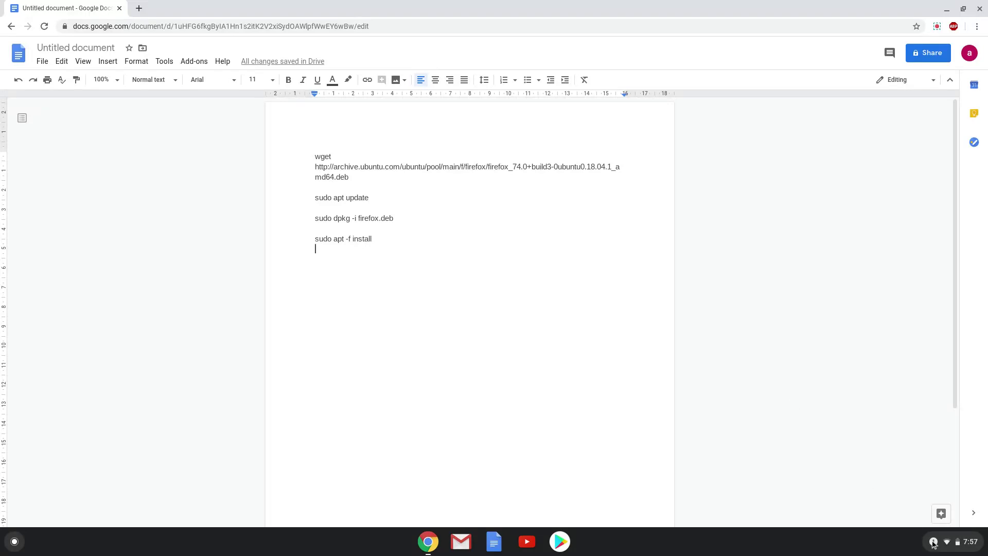
- Open the Chromebook quick settings panel from the status tray
left_click(950, 541)
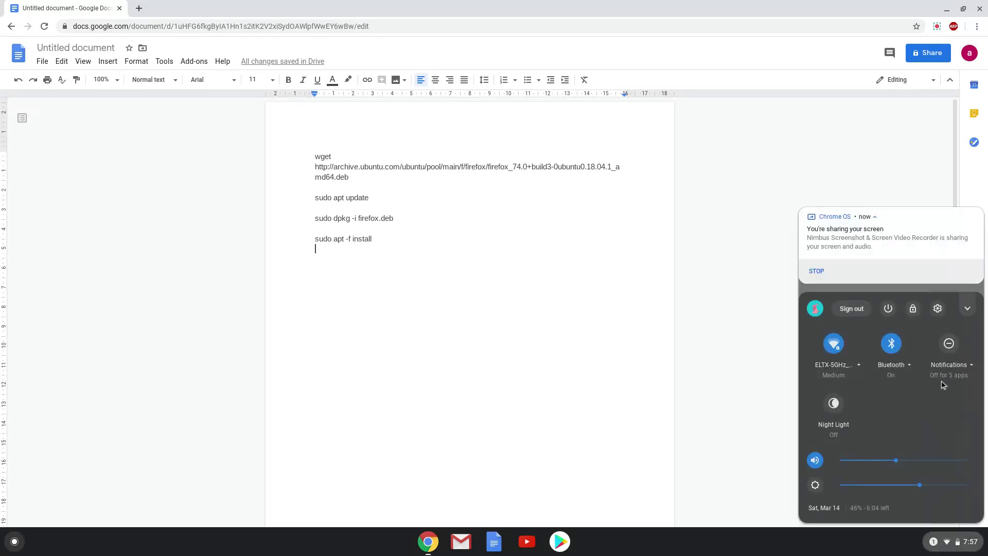
- Turn on and install Linux (Beta) from Settings, then close the new terminal
left_click(938, 309)
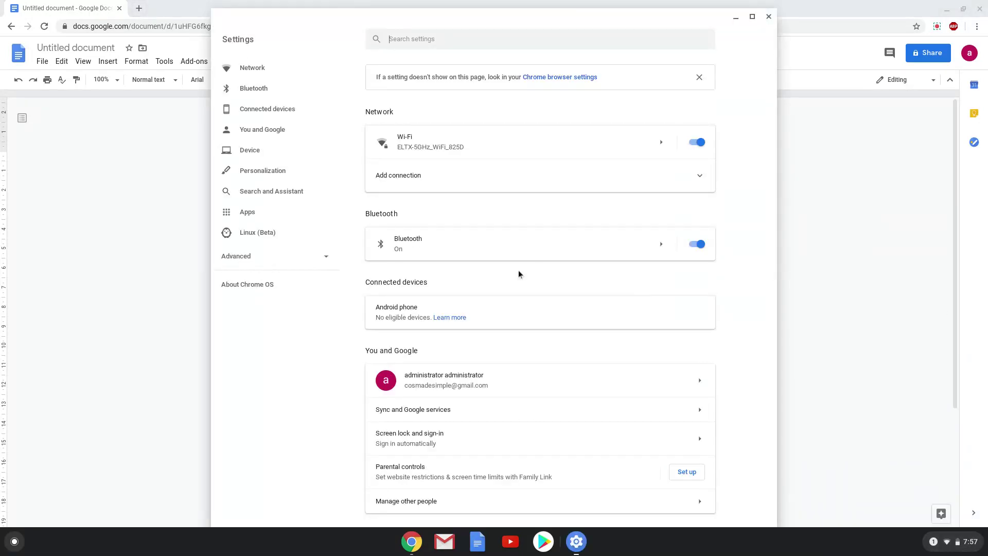
left_click(309, 237)
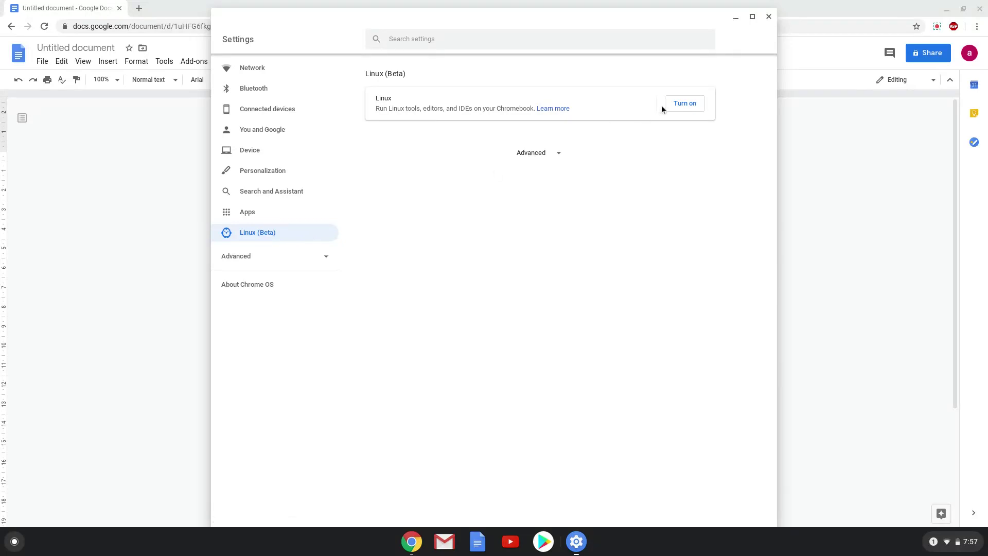
left_click(691, 103)
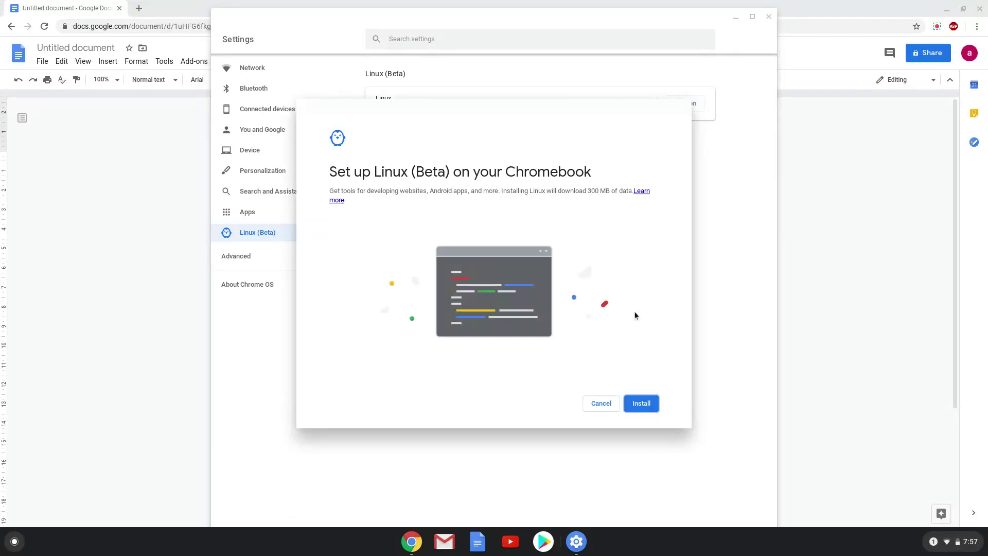
left_click(639, 403)
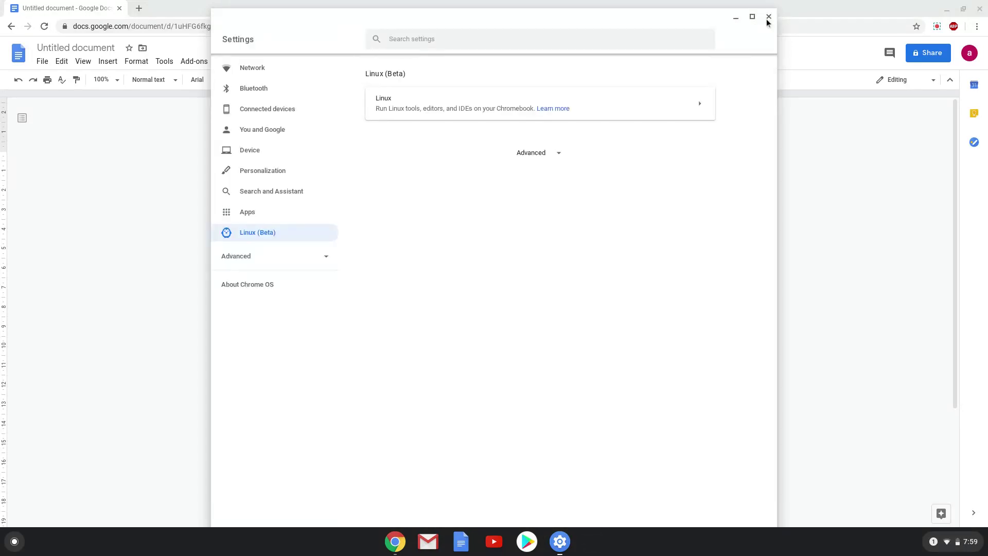
left_click(768, 16)
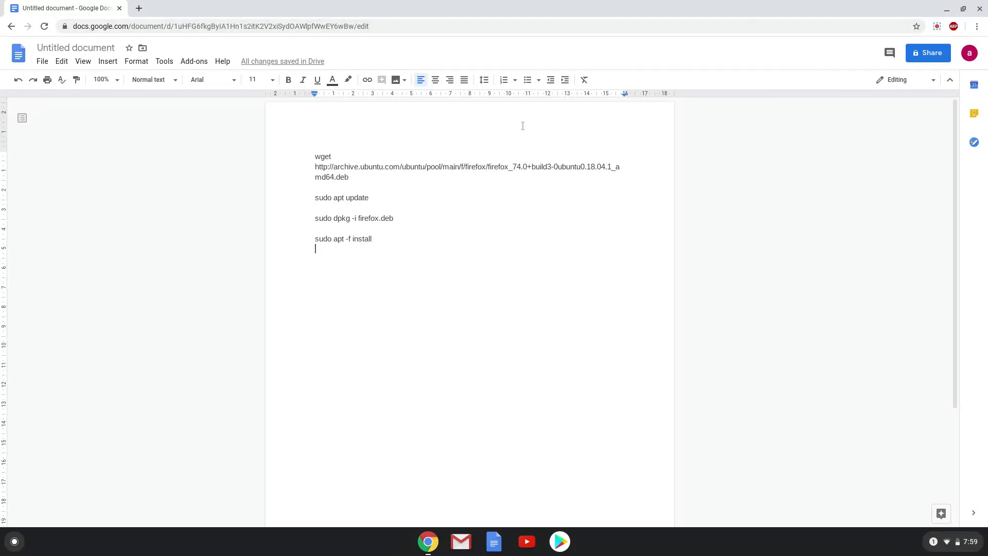
- Copy the full wget Firefox download command from the Google Doc
left_click(355, 177)
left_click(310, 155, "shift")
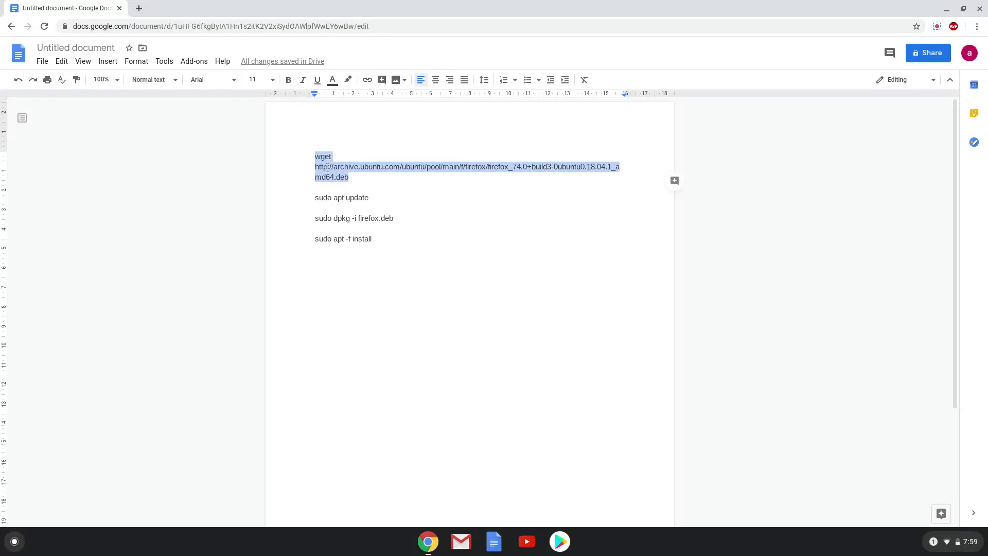
right_click(327, 167)
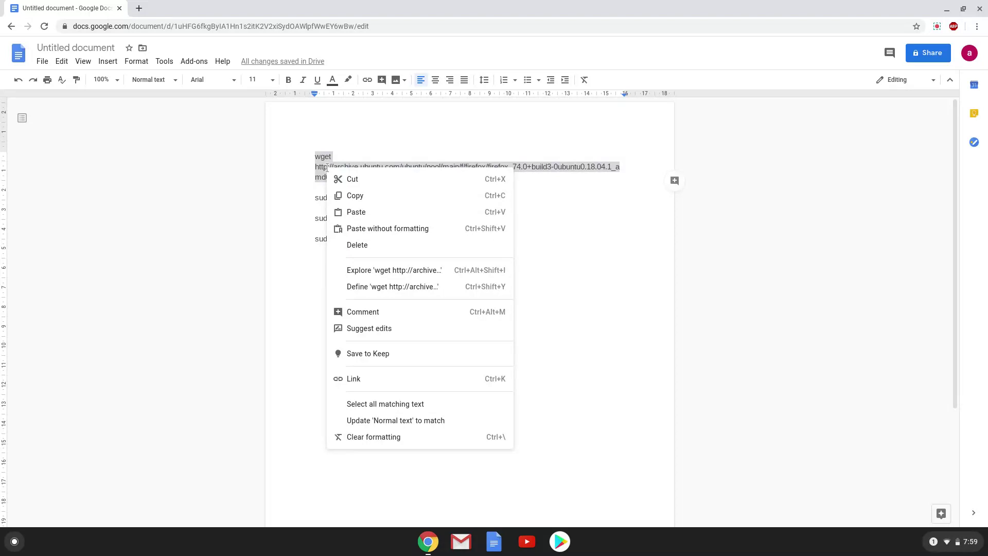
left_click(355, 195)
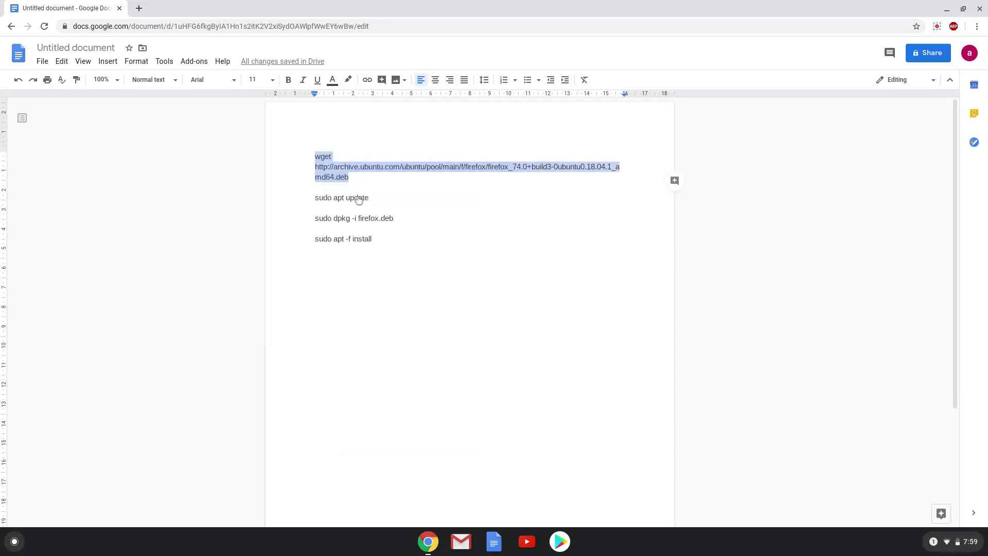
left_click(15, 541)
type("ter")
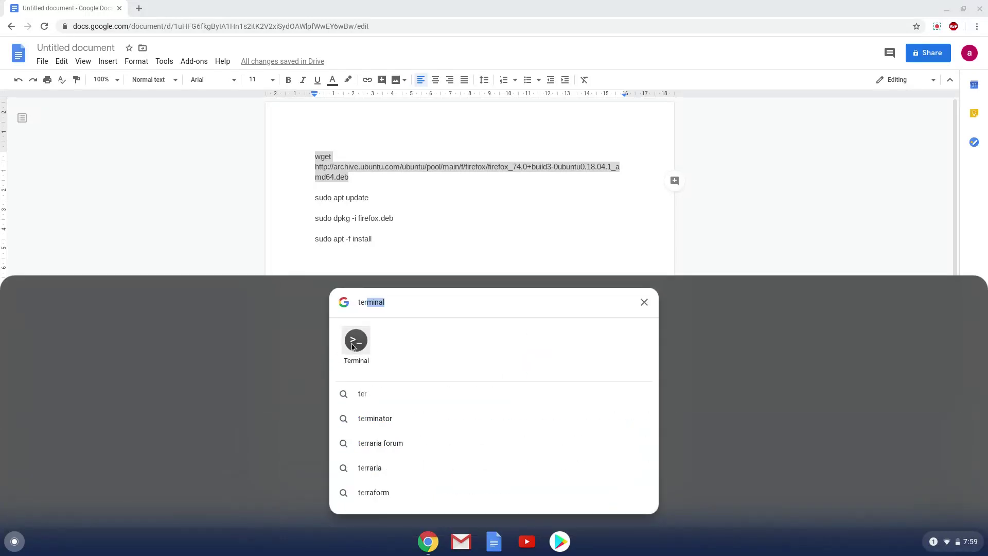
- Download the Firefox 74.0 .deb with the pasted wget command in Terminal, then minimise it
left_click(355, 340)
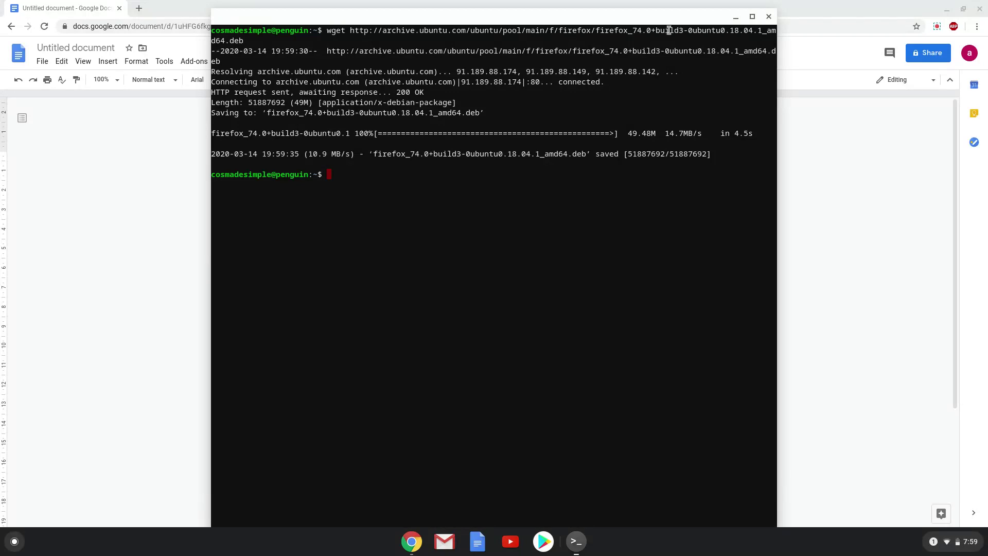
left_click(734, 17)
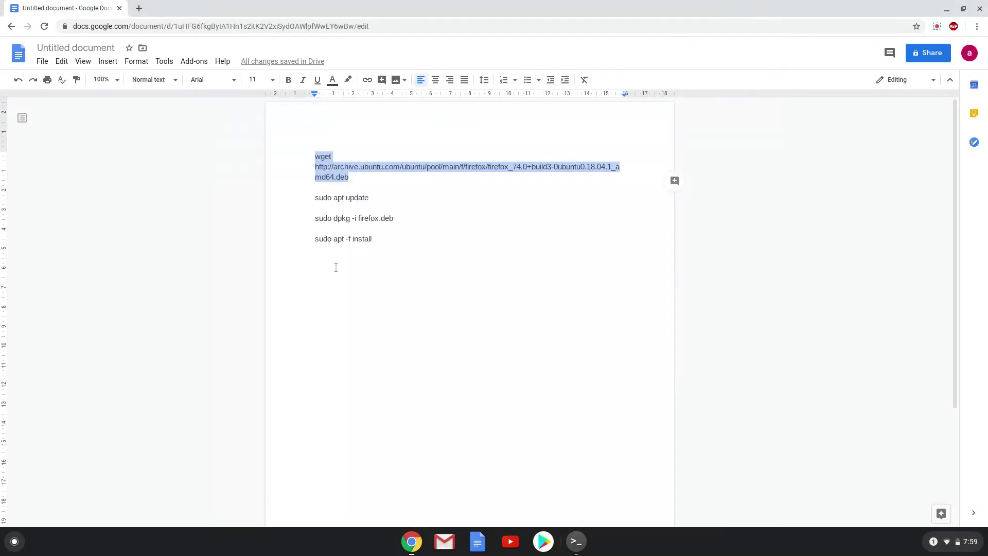
- Rename the downloaded Firefox package in Linux files to firefox.deb
left_click(15, 543)
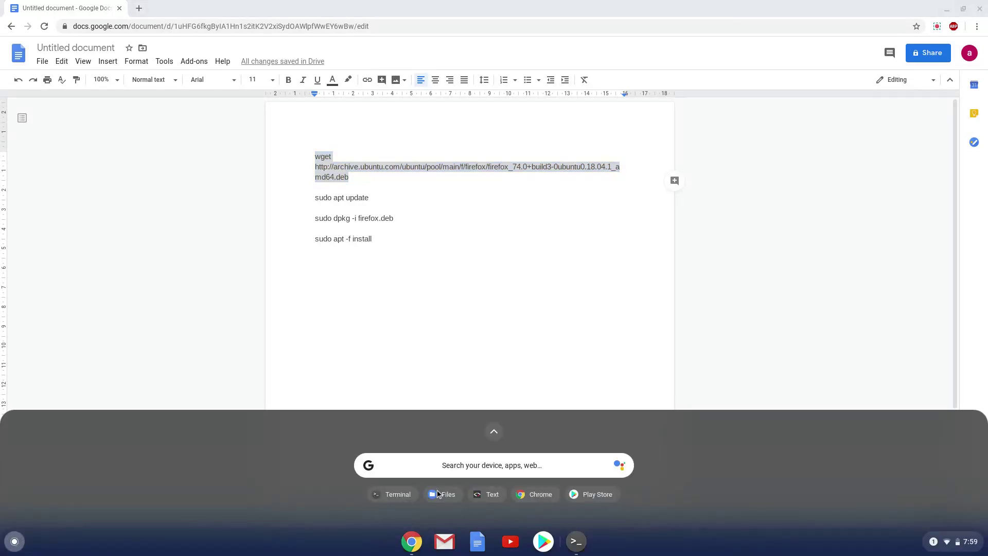
left_click(437, 495)
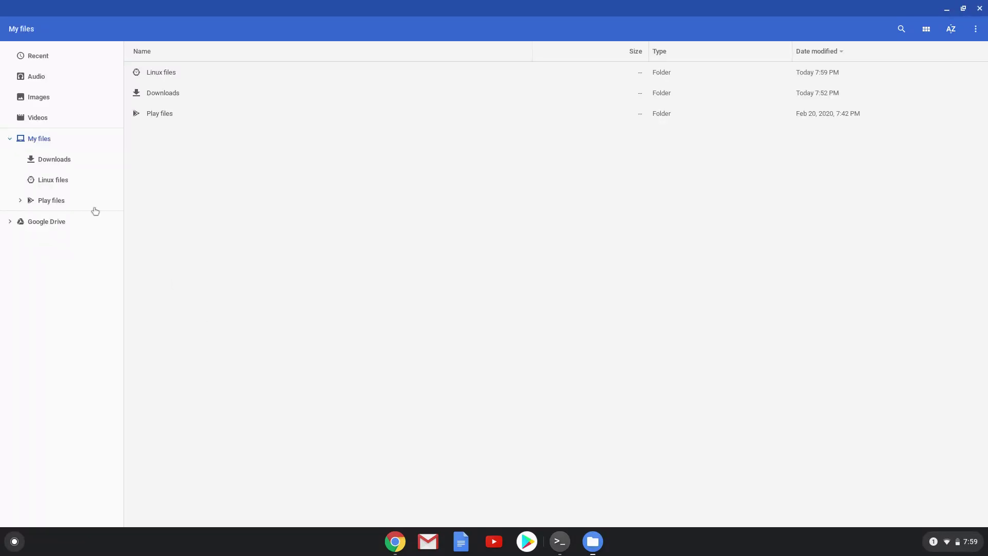
left_click(63, 183)
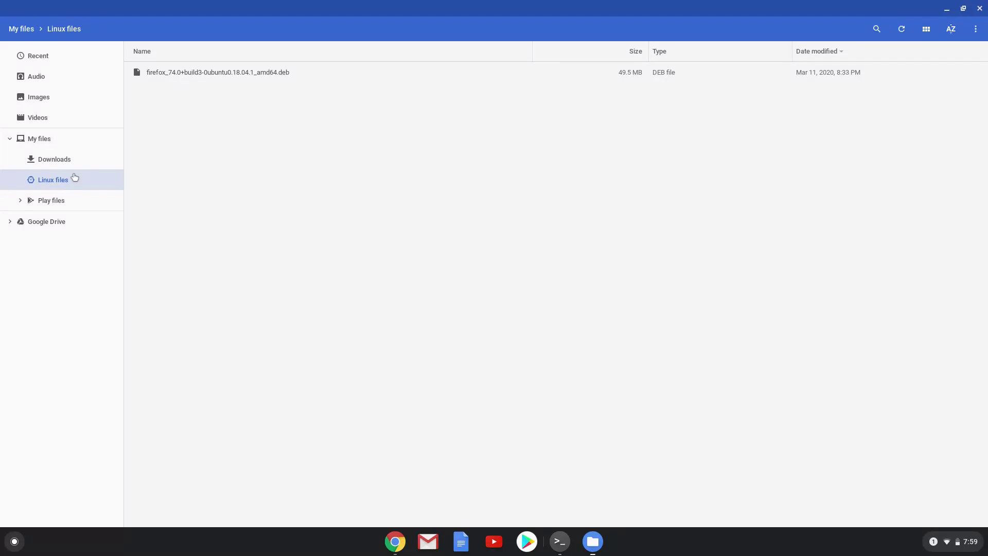
left_click(198, 72)
right_click(198, 70)
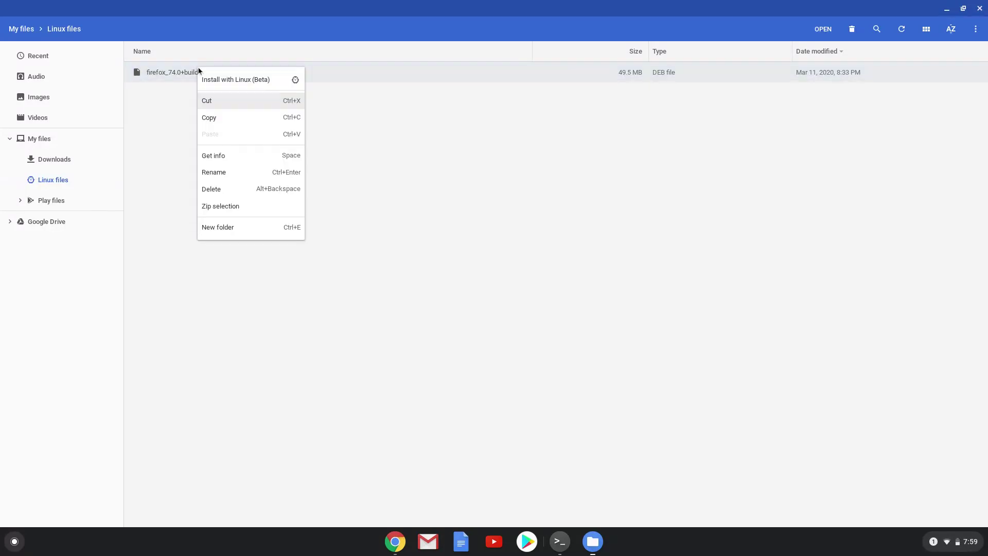
left_click(230, 171)
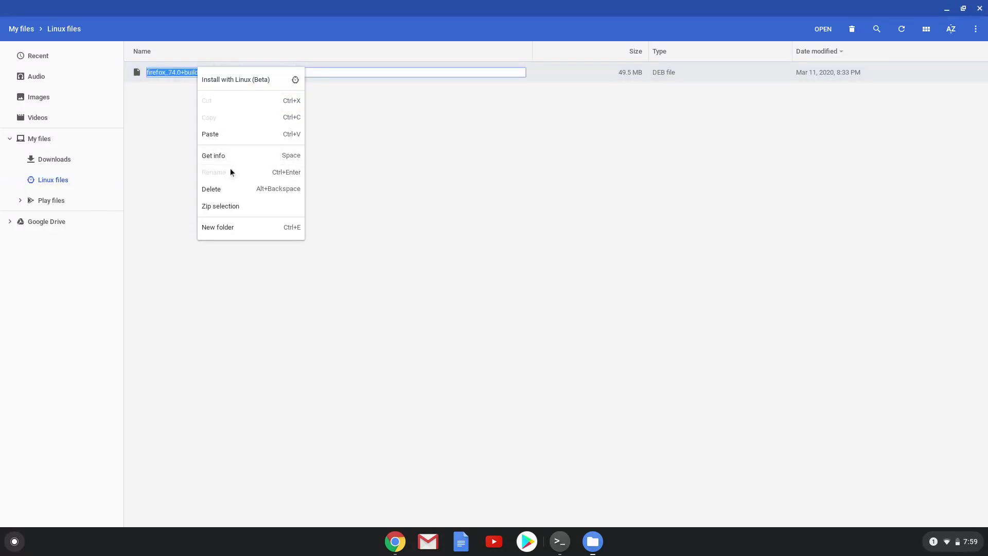
type("firefox")
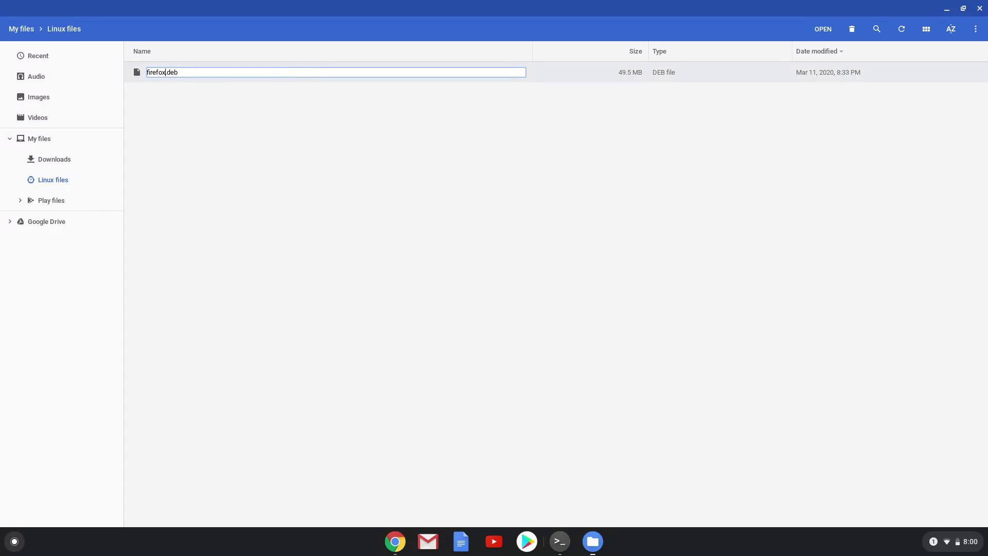
key("Return")
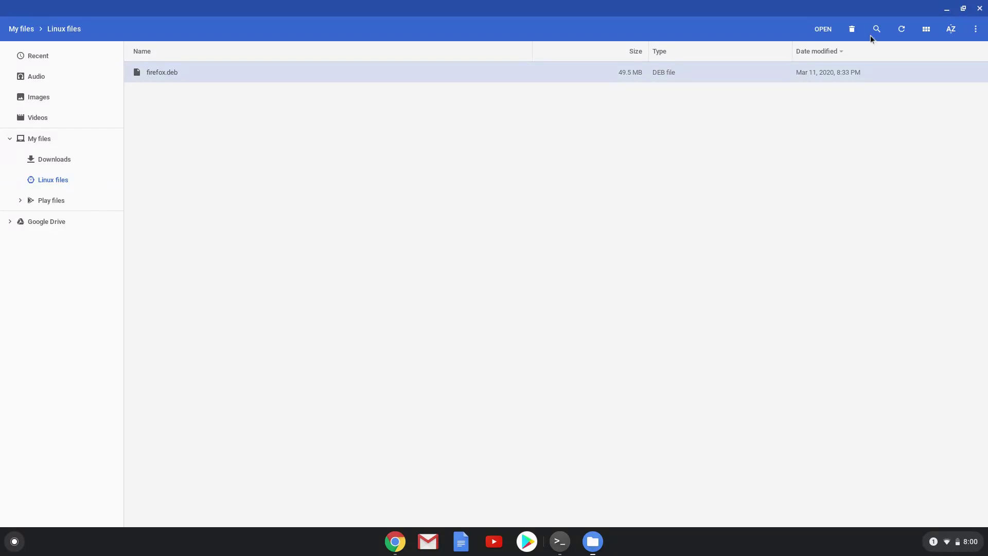
left_click(949, 10)
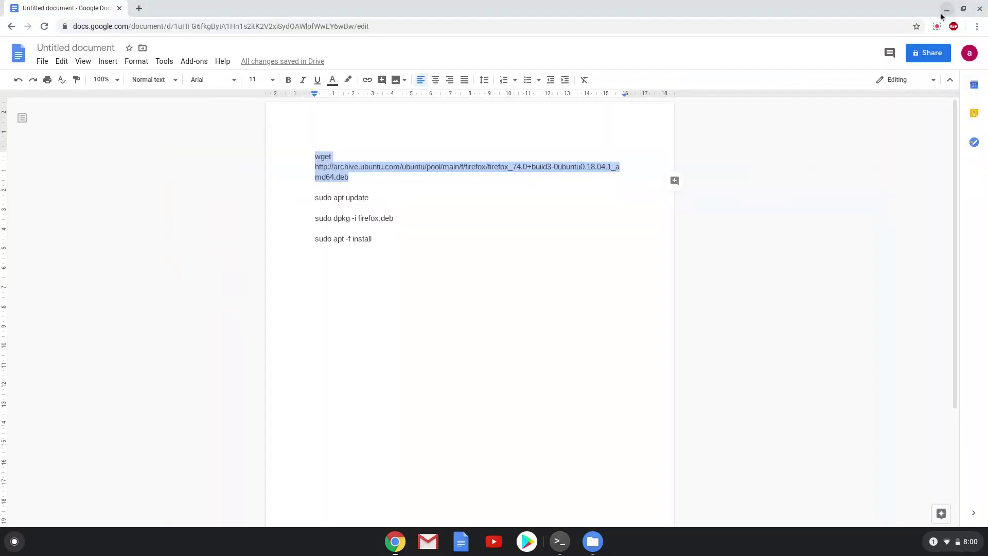
- Run 'sudo apt update' in Terminal, copied from the Doc, then return to the document
triple_click(344, 200)
right_click(341, 199)
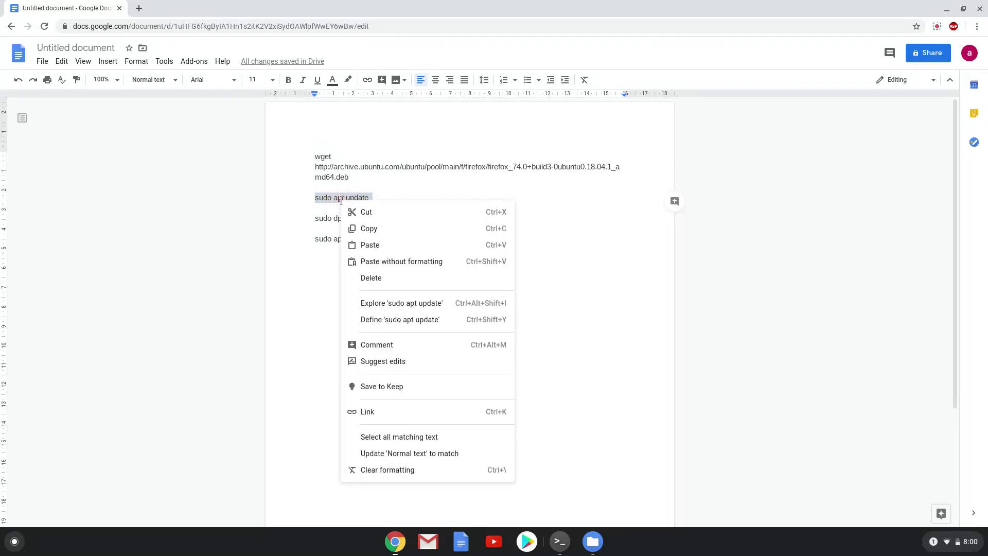
left_click(366, 230)
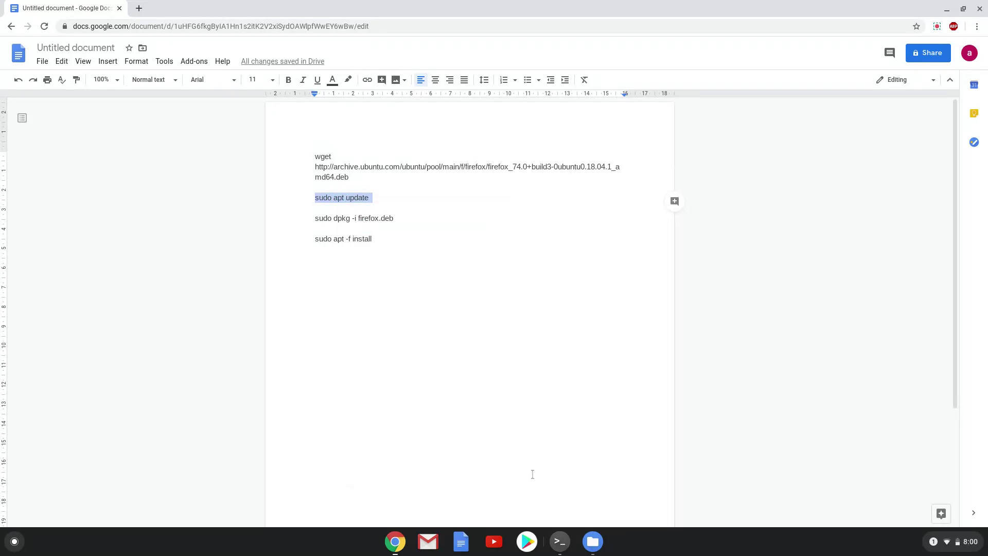
left_click(569, 542)
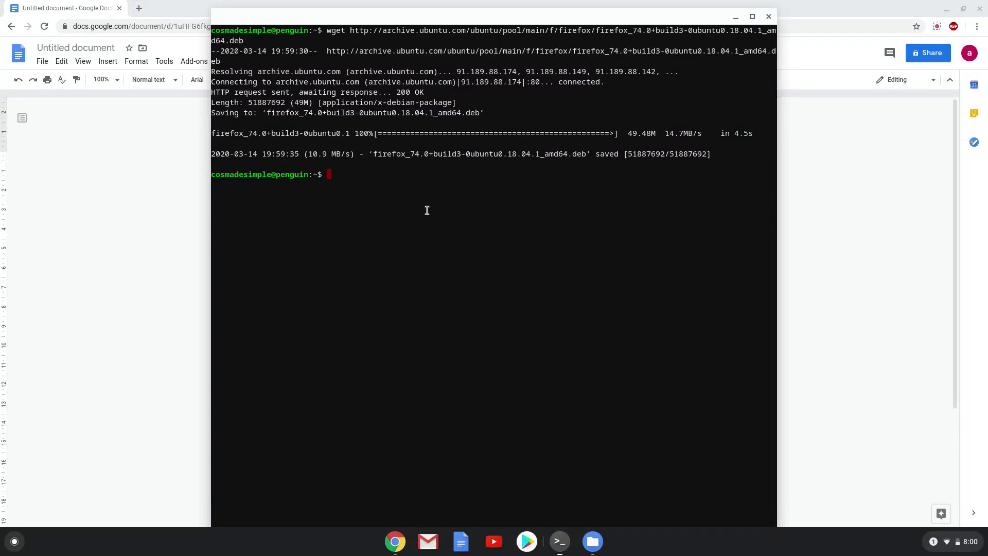
key("ctrl+shift+v")
key("Return")
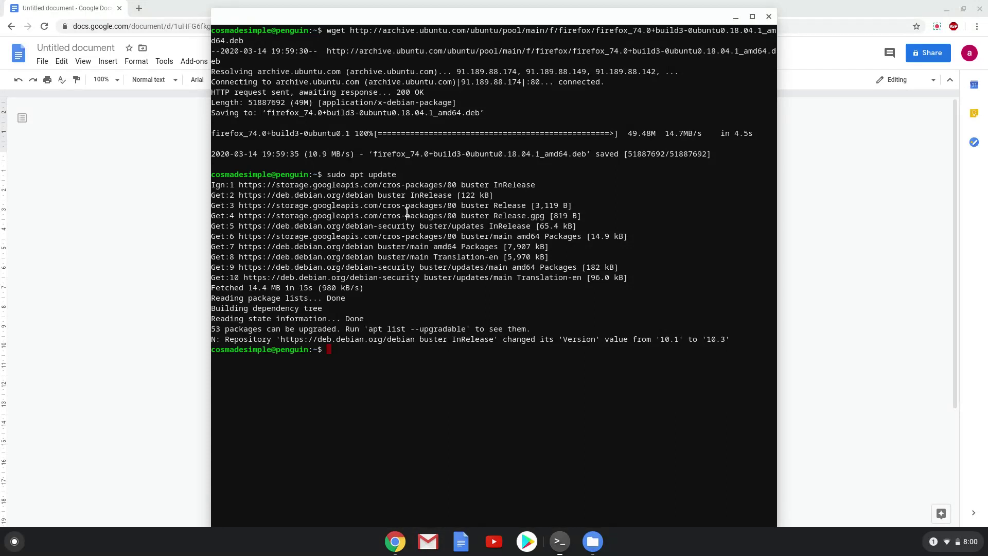
left_click(126, 342)
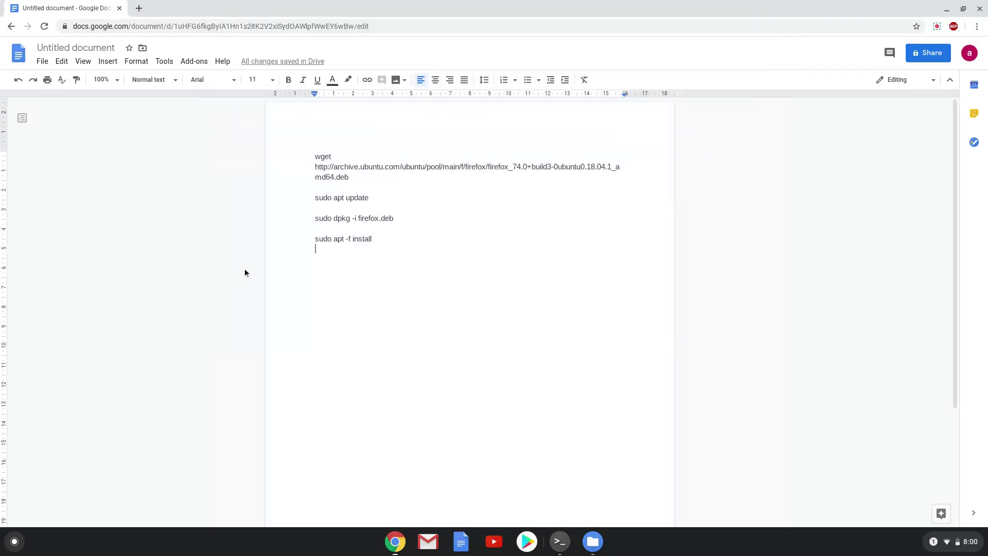
- Run 'sudo dpkg -i firefox.deb' in Terminal, copied from the Doc
triple_click(360, 219)
right_click(361, 219)
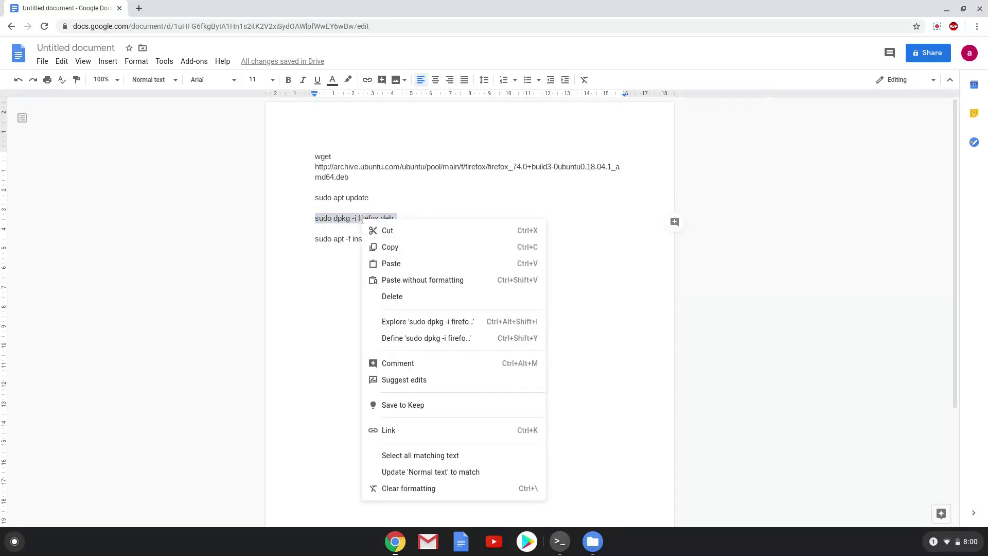
left_click(388, 246)
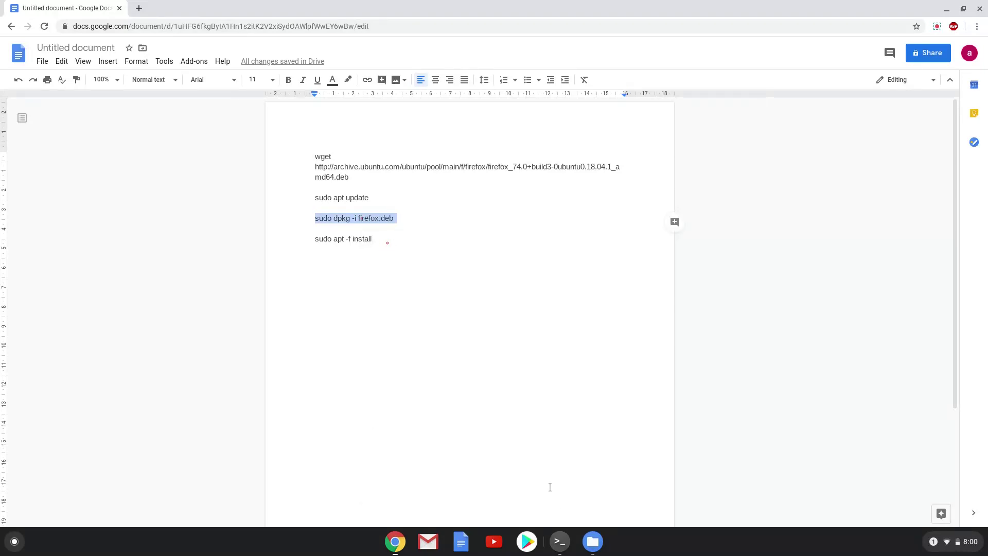
left_click(562, 542)
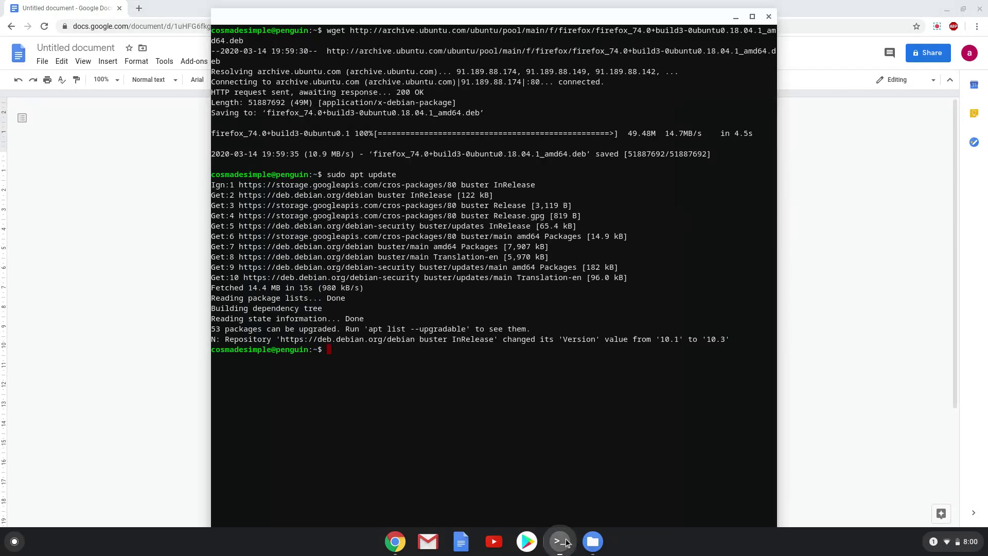
right_click(480, 371)
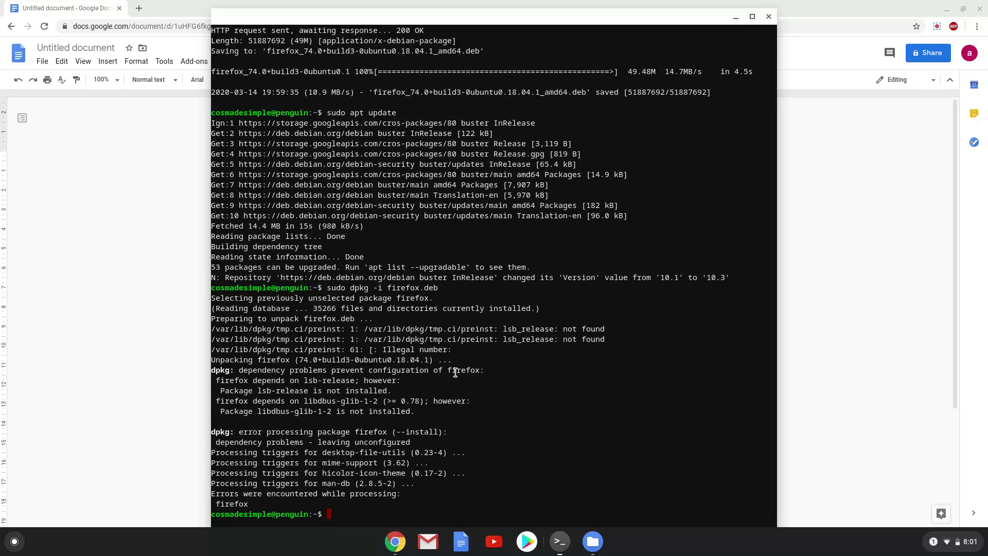
- Copy the 'sudo apt -f install' command from the Google Doc
left_click(66, 416)
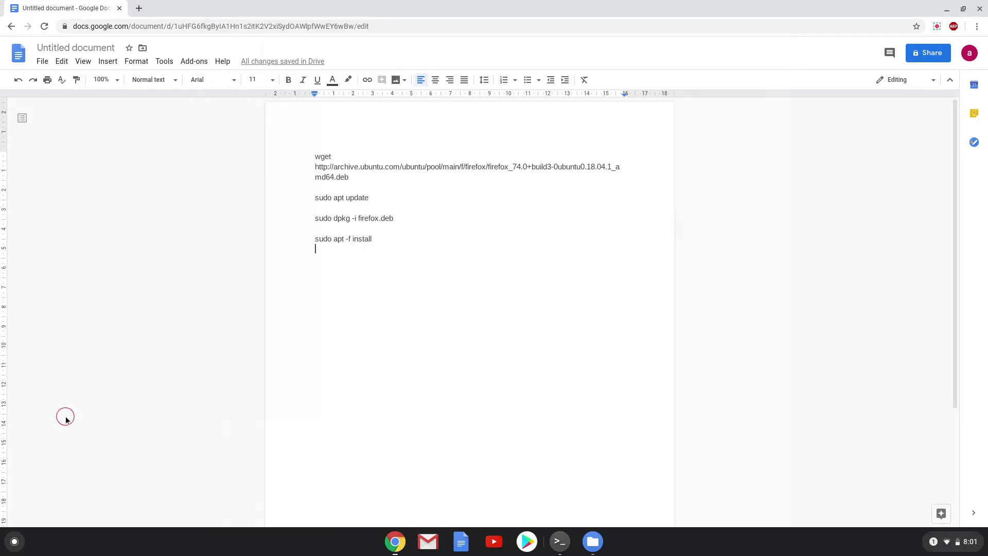
triple_click(340, 238)
right_click(340, 238)
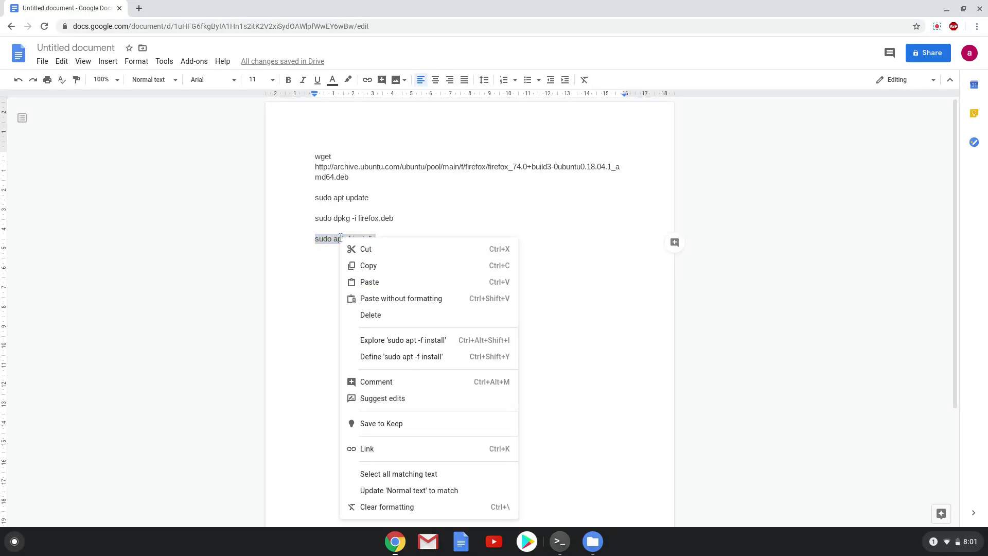
left_click(368, 265)
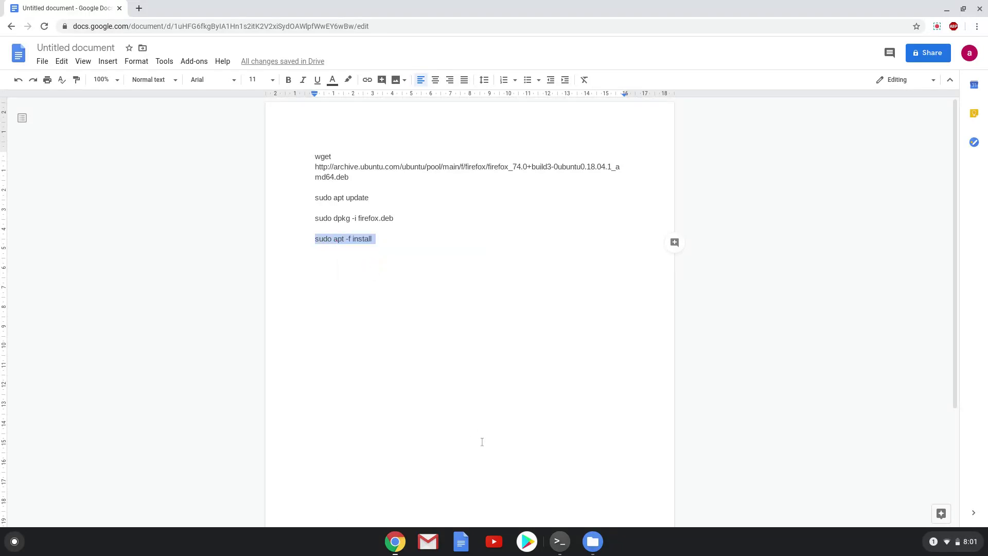
- Run 'sudo apt -f install', accept the extra packages, and close Terminal
left_click(561, 541)
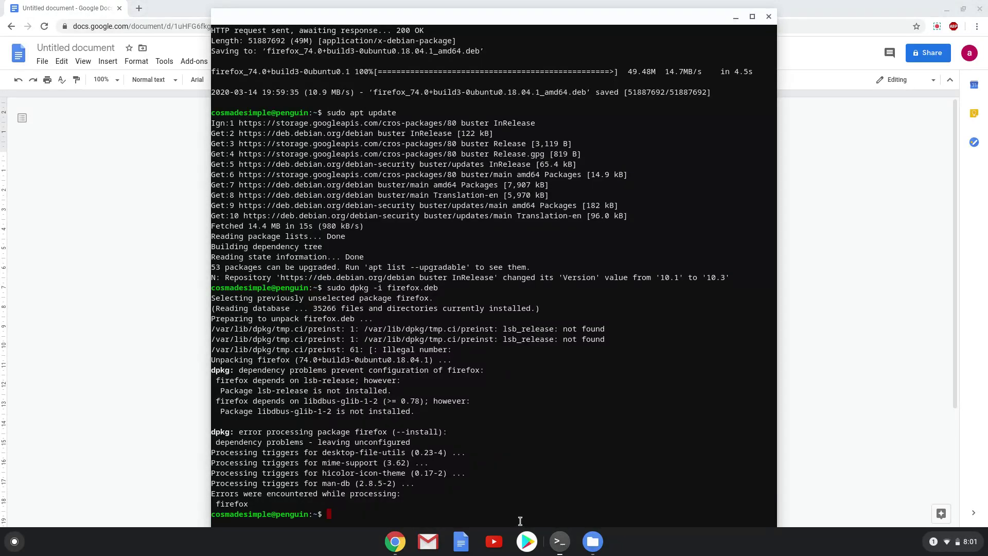
key("ctrl+shift+v")
key("Return")
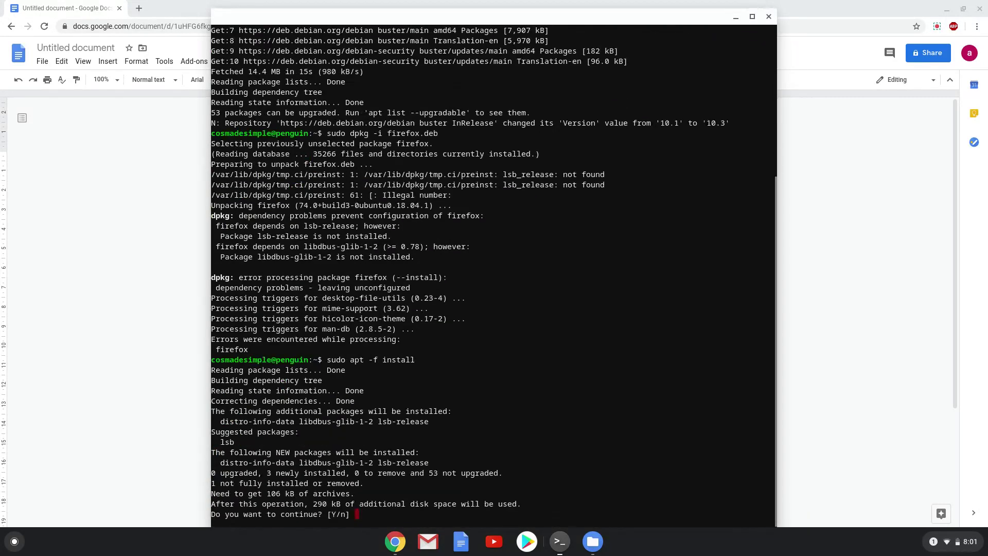
key("Return")
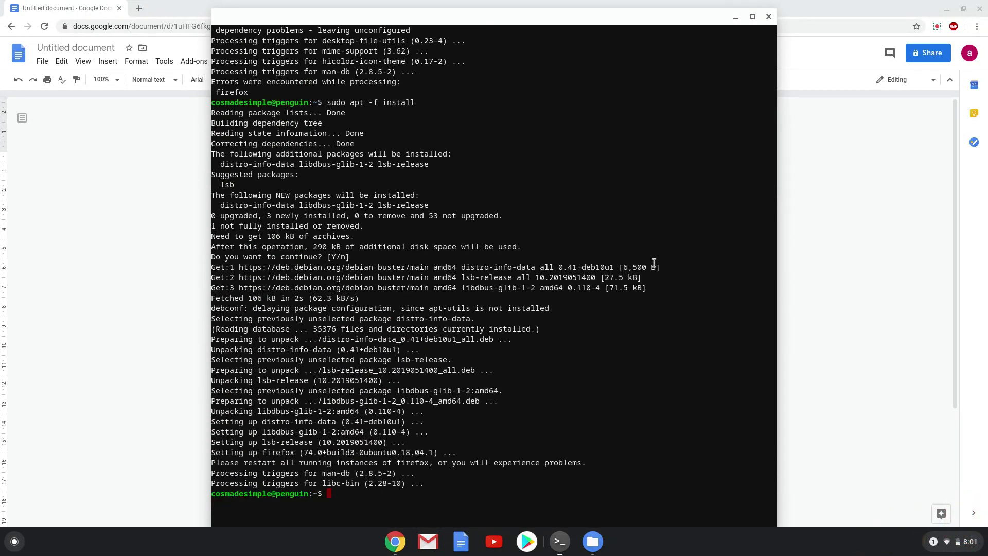
left_click(769, 25)
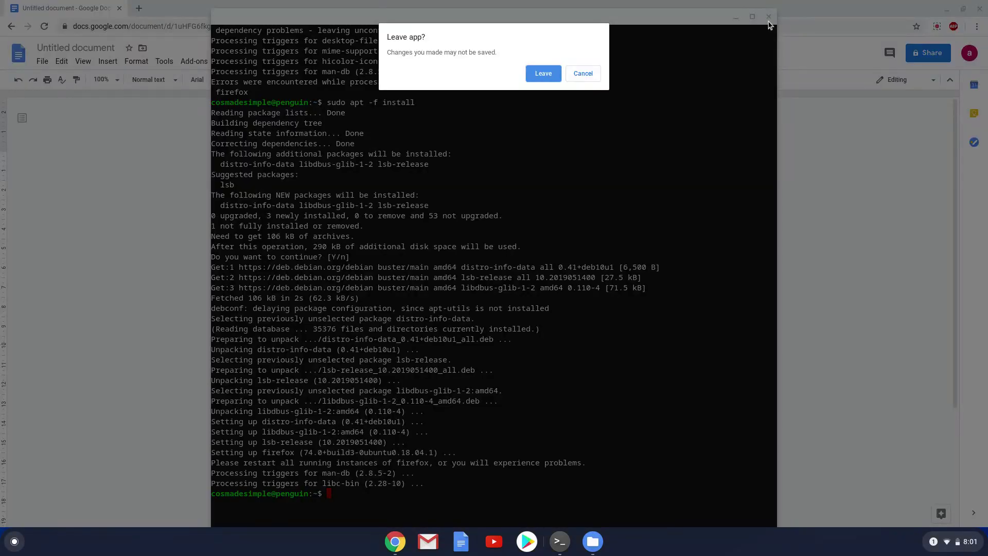
left_click(546, 73)
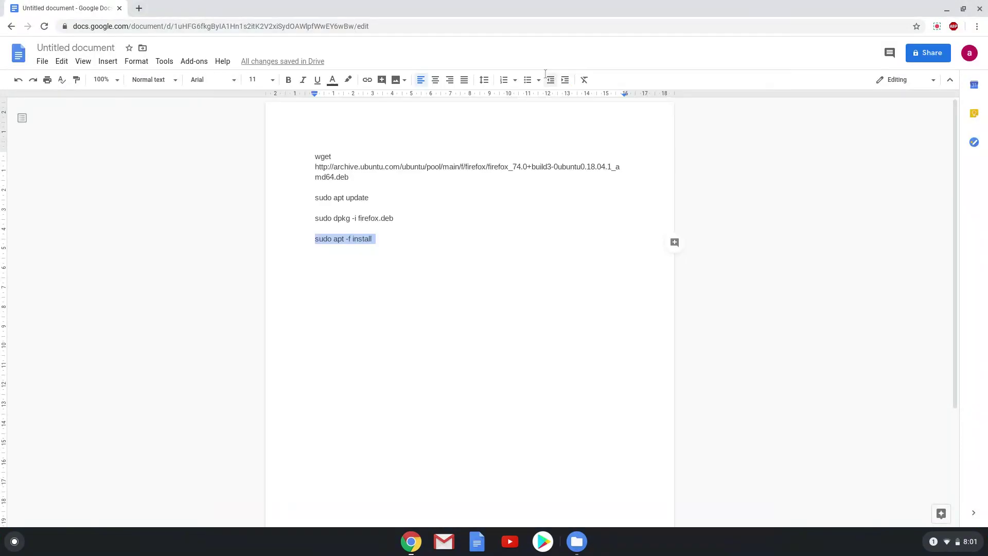
- Launch Firefox Web Browser from the Linux apps folder on launcher page 2
left_click(947, 9)
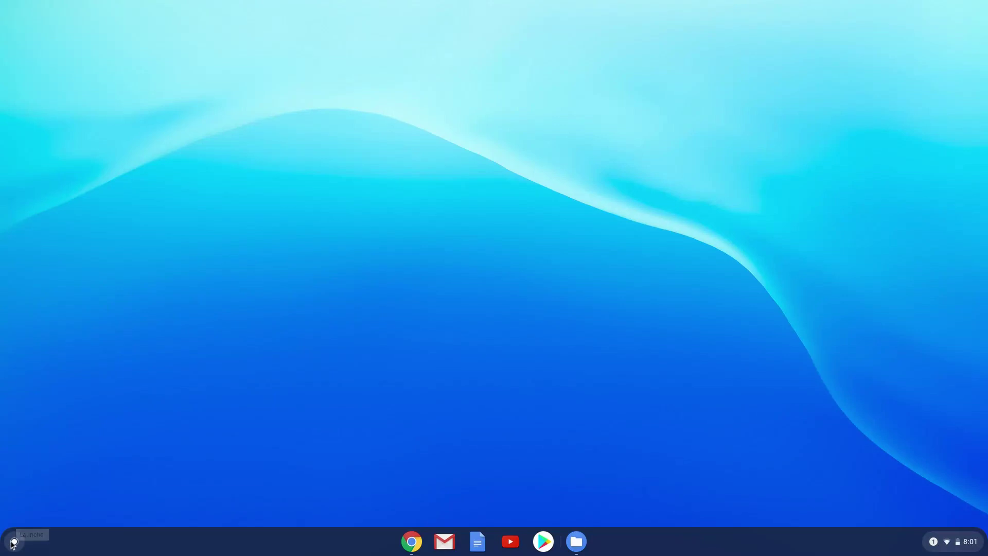
left_click(14, 542)
left_click(494, 433)
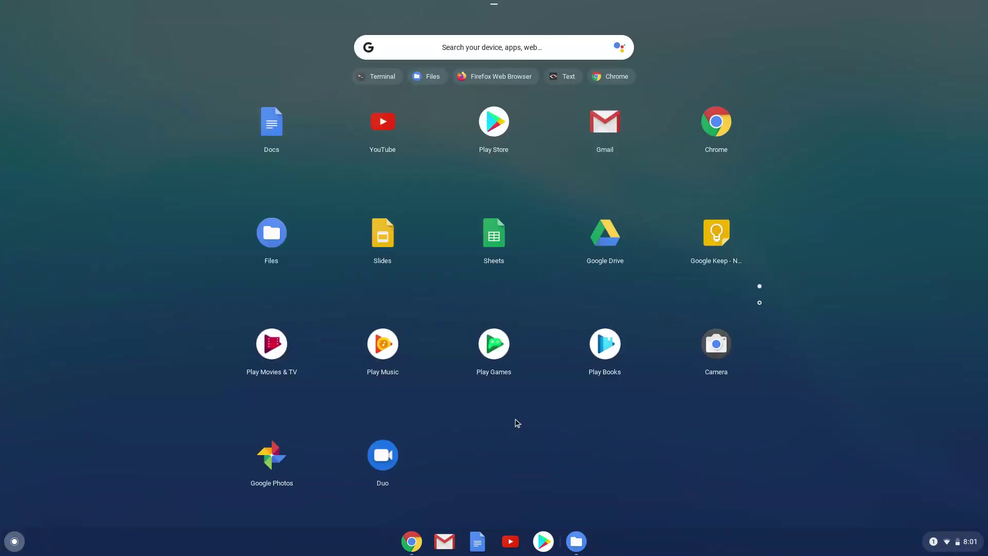
left_click(760, 304)
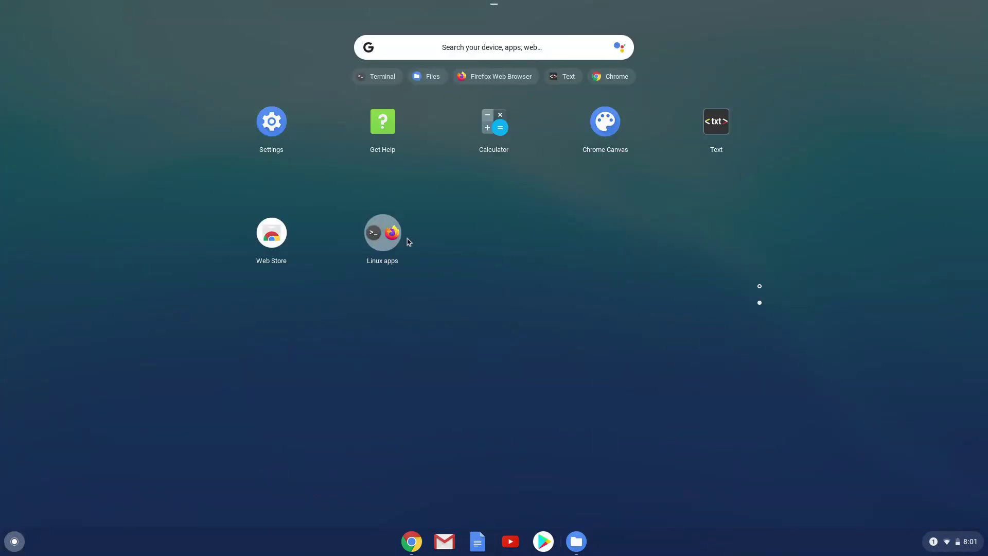
left_click(372, 231)
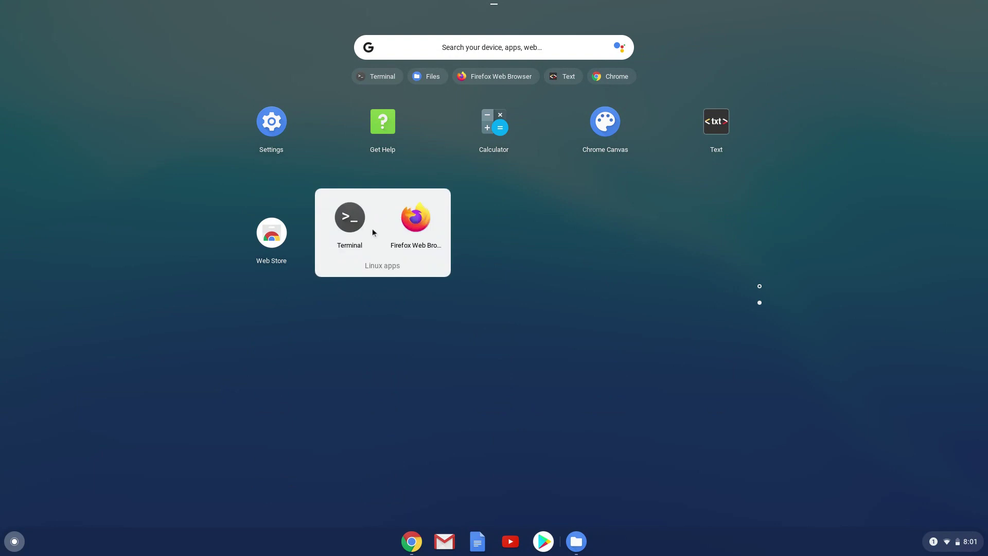
left_click(414, 221)
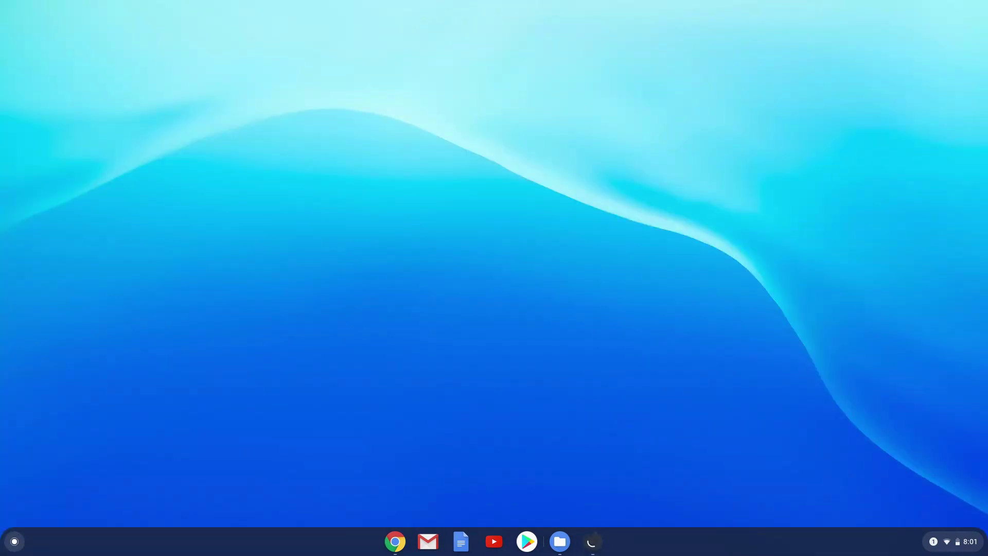